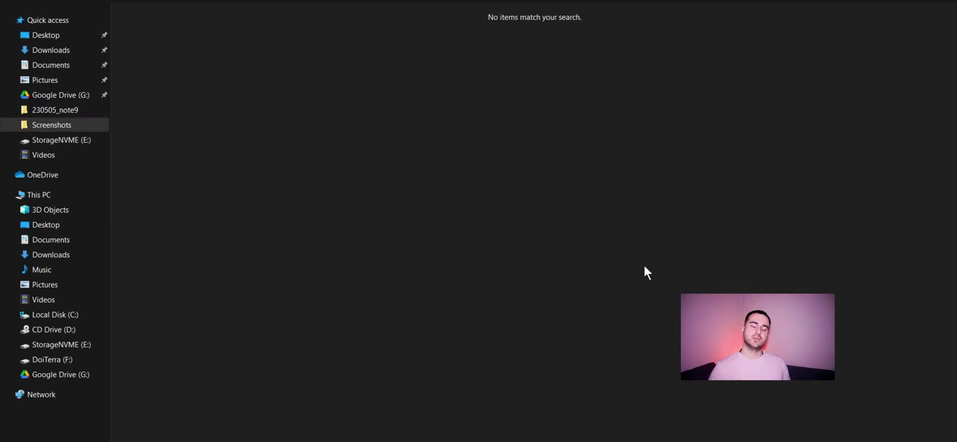
Step: Find and open the Windows Touchpad settings and maximize their window
{"action": "key", "text": "super"}
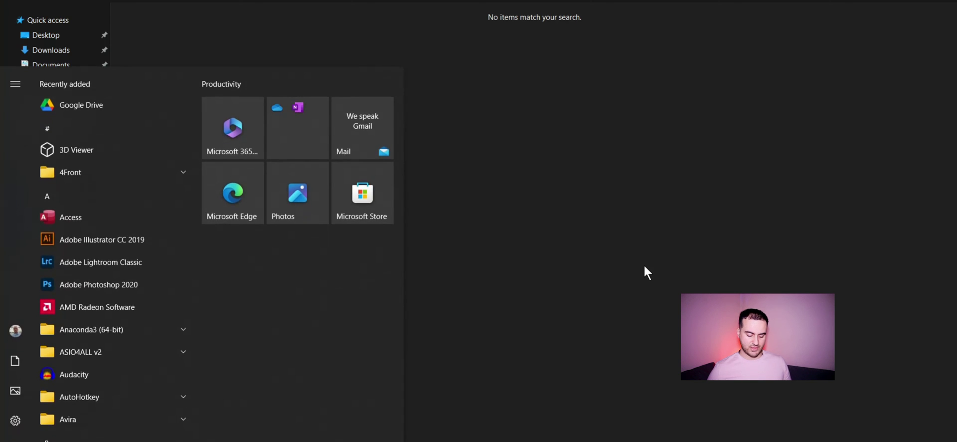
{"action": "type", "text": "touch"}
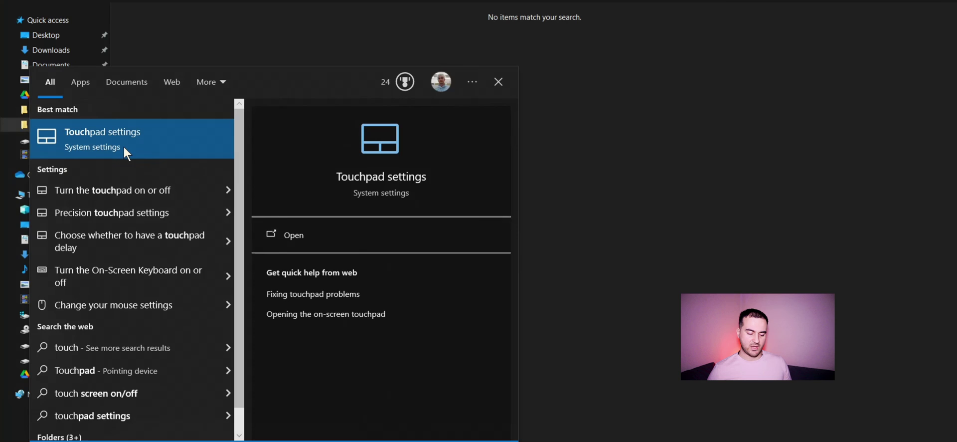
{"action": "left_click", "coordinate": [127, 146]}
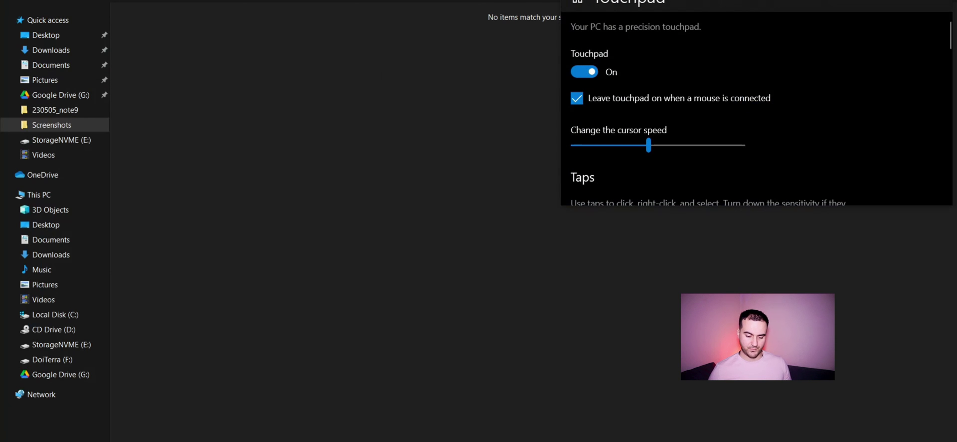
{"action": "left_click_drag", "start_coordinate": [672, 0], "coordinate": [383, 85]}
{"action": "double_click", "coordinate": [383, 85]}
Step: Set the touchpad sensitivity under Taps to Most sensitive
{"action": "scroll", "coordinate": [432, 247], "scroll_direction": "down", "scroll_amount": 2}
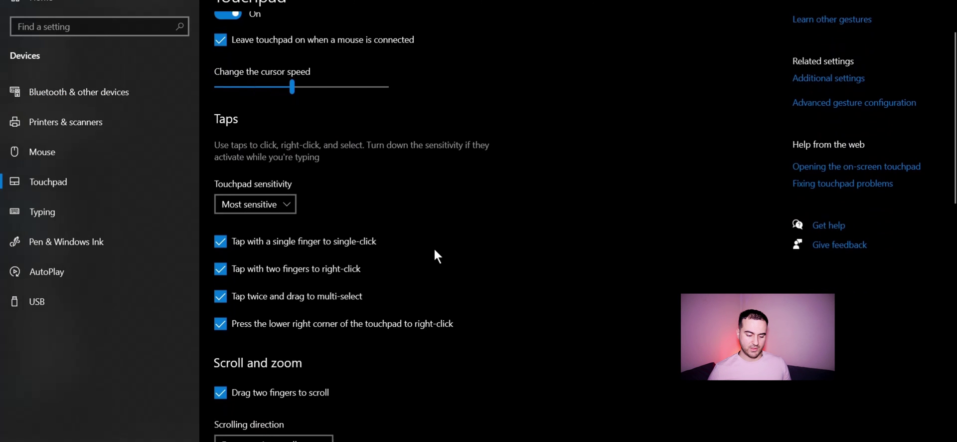
{"action": "scroll", "coordinate": [434, 250], "scroll_direction": "up", "scroll_amount": 1}
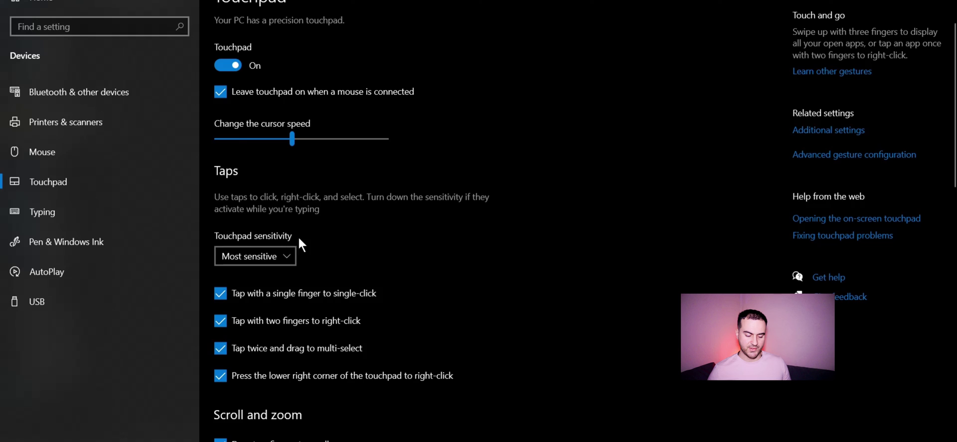
{"action": "left_click", "coordinate": [267, 258]}
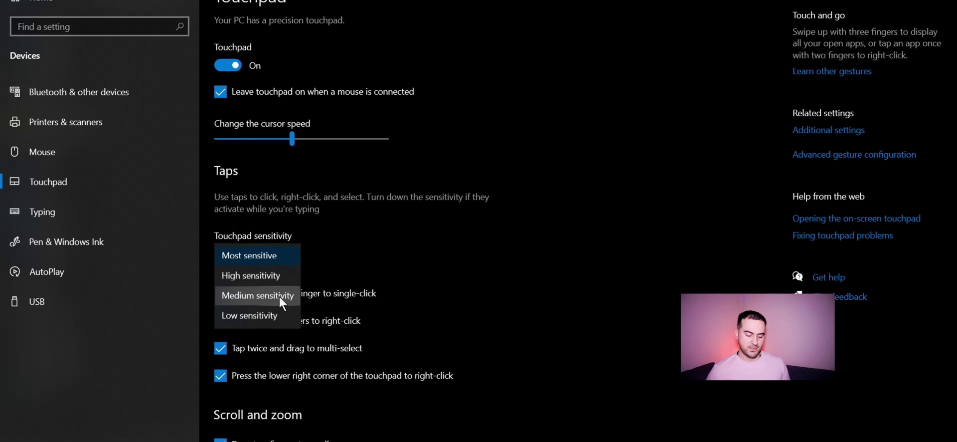
{"action": "left_click", "coordinate": [279, 261]}
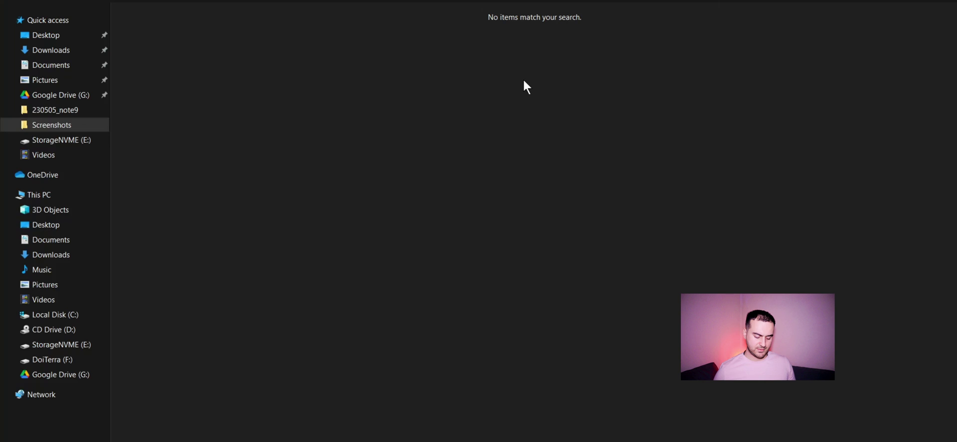
Step: Open the Registry Editor and expand the HKEY_CURRENT_USER key
{"action": "key", "text": "super"}
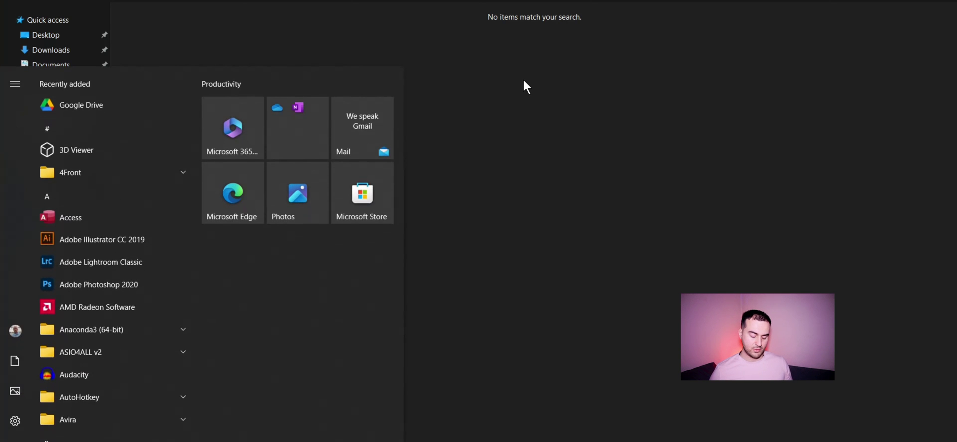
{"action": "key", "text": "super+r"}
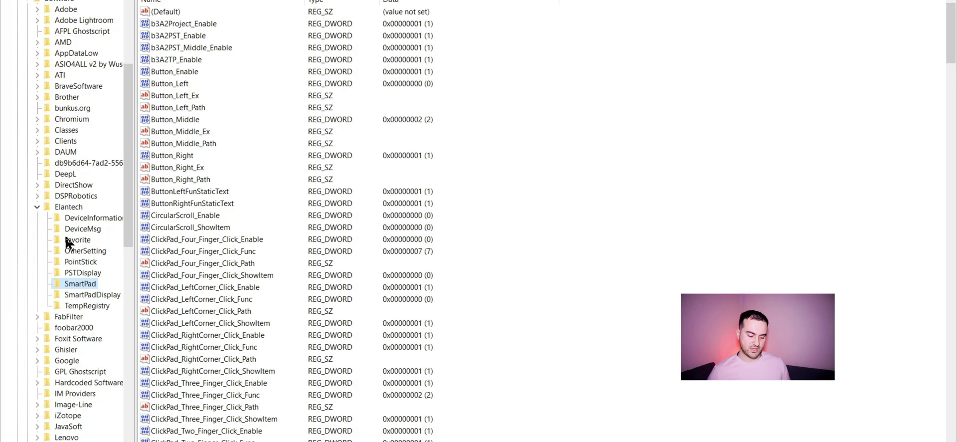
{"action": "scroll", "coordinate": [130, 184], "scroll_direction": "up", "scroll_amount": 5}
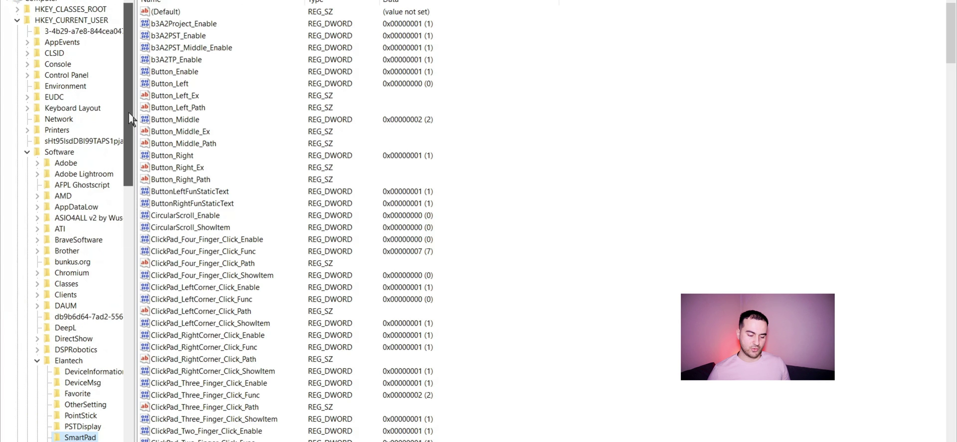
{"action": "left_click", "coordinate": [17, 20]}
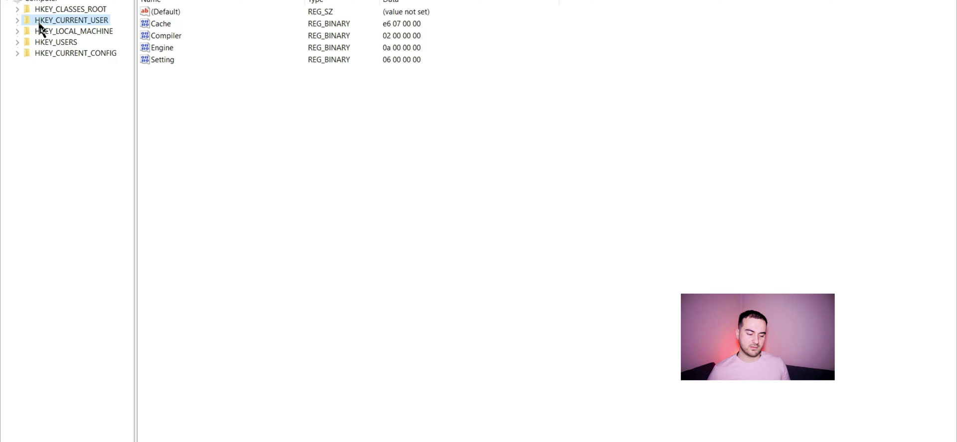
{"action": "left_click", "coordinate": [17, 20]}
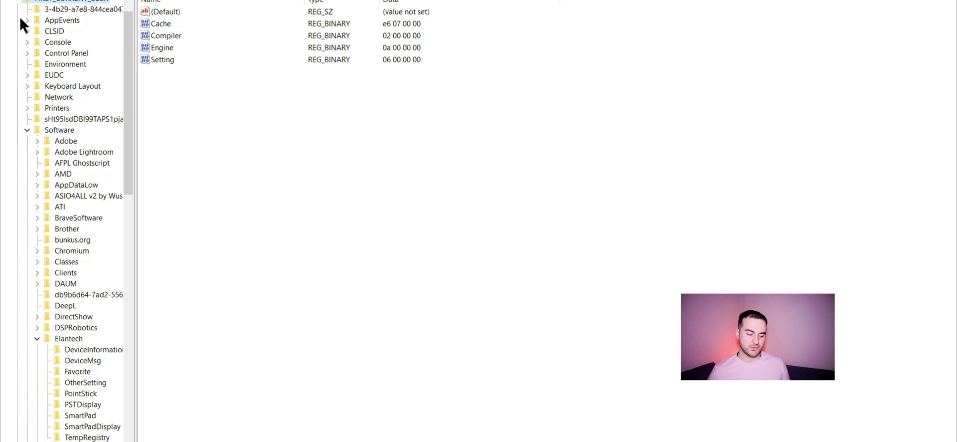
Step: Search the HKEY_CURRENT_USER key for "elantech"
{"action": "right_click", "coordinate": [60, 1]}
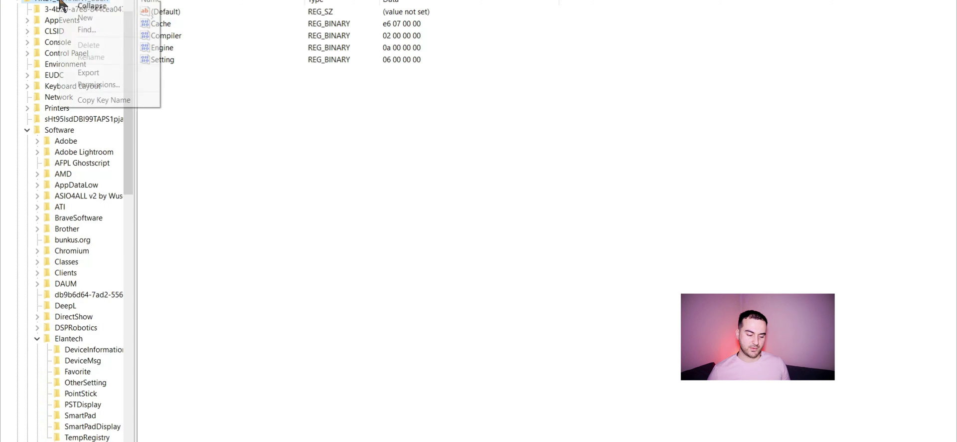
{"action": "left_click", "coordinate": [88, 30]}
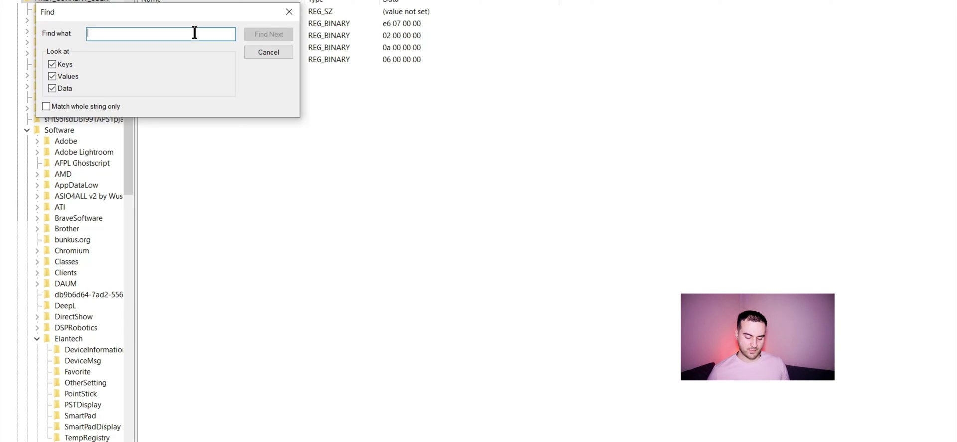
{"action": "type", "text": "elan"}
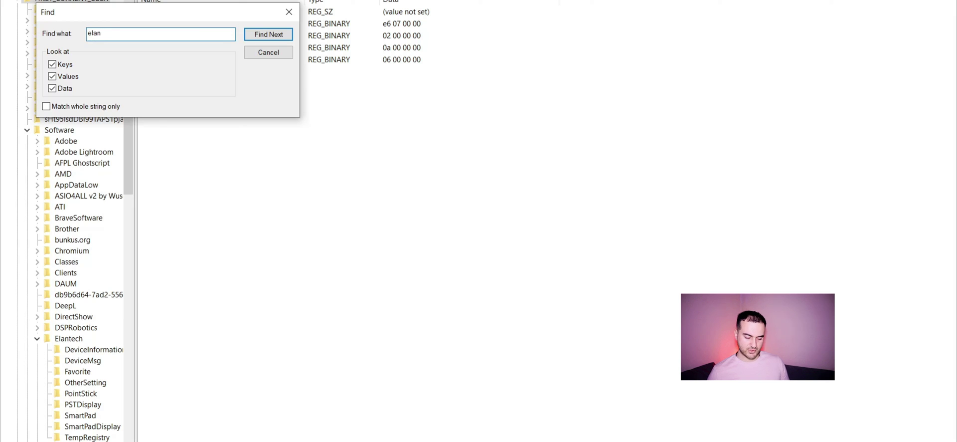
{"action": "type", "text": "tech"}
{"action": "key", "text": "Return"}
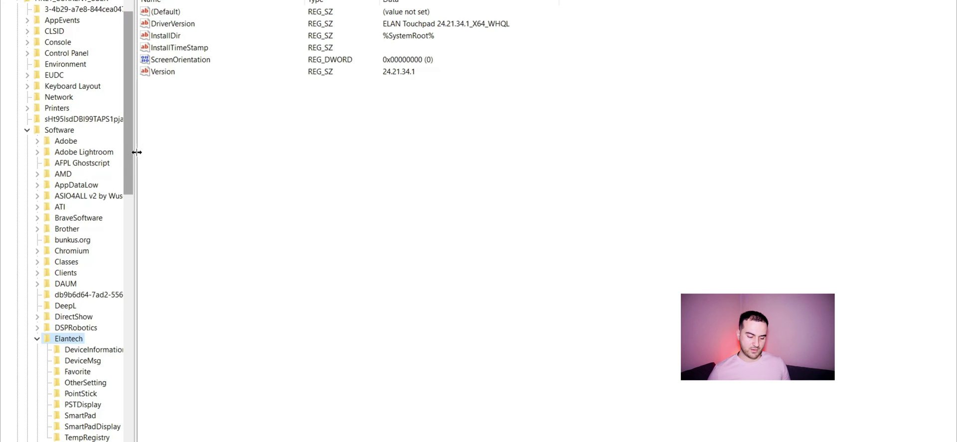
Step: Widen the registry key tree and open the SmartPad key under Software\Elantech
{"action": "left_click_drag", "start_coordinate": [137, 152], "coordinate": [188, 163]}
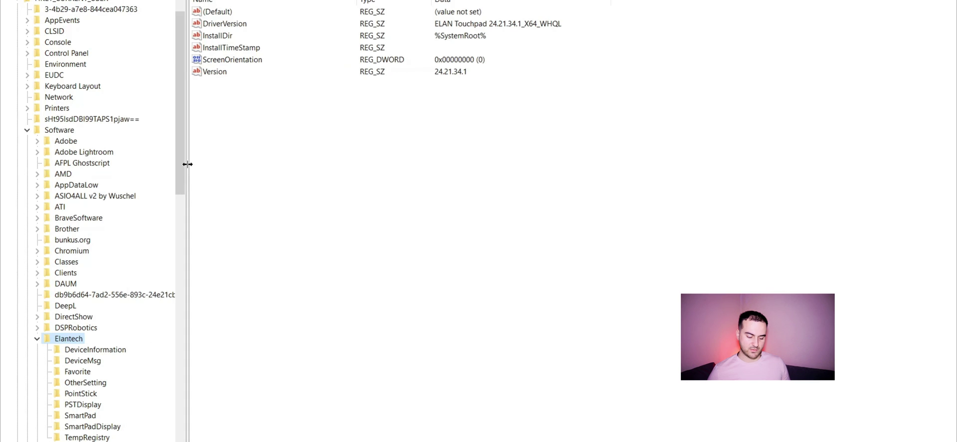
{"action": "scroll", "coordinate": [96, 280], "scroll_direction": "down", "scroll_amount": 2}
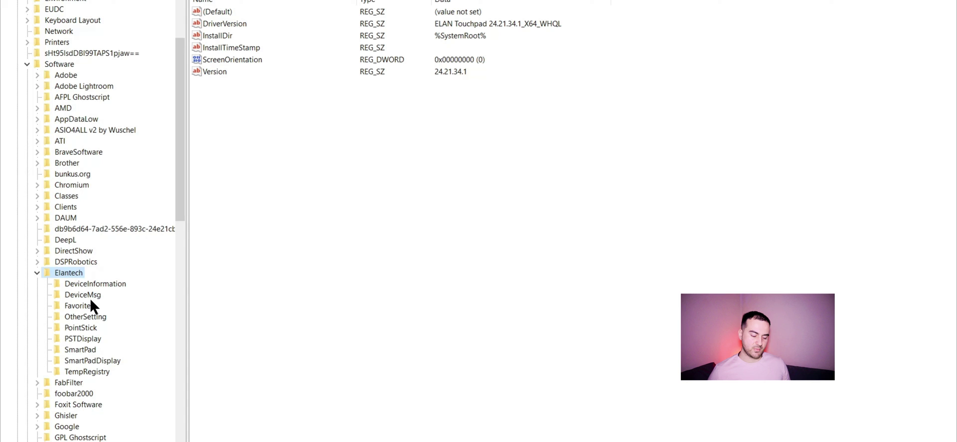
{"action": "left_click", "coordinate": [82, 350]}
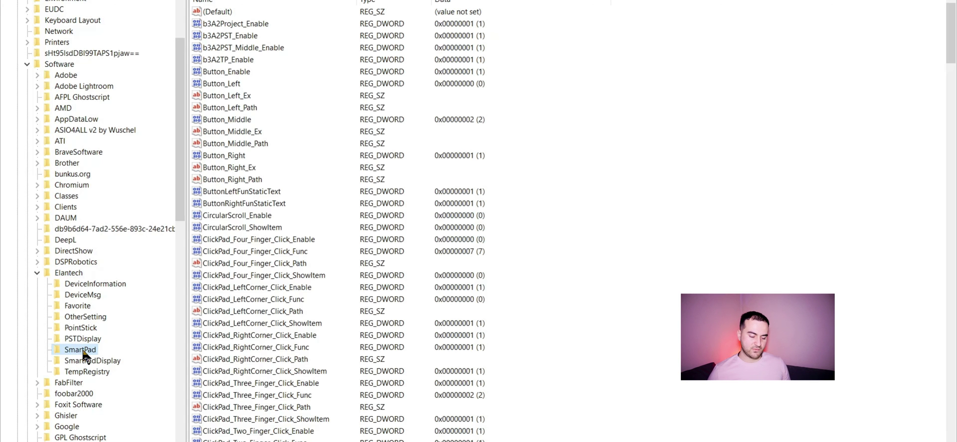
Step: Locate the SmartPad values from DisableWhenType_AllArea through DisableWhenTypeByApTime_Enable and examine their data
{"action": "left_click", "coordinate": [310, 215]}
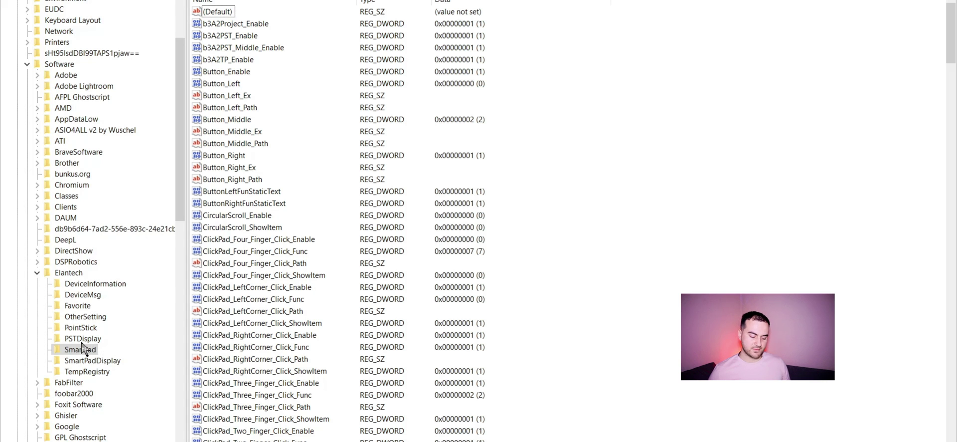
{"action": "left_click", "coordinate": [274, 260]}
{"action": "scroll", "coordinate": [275, 260], "scroll_direction": "down", "scroll_amount": 6}
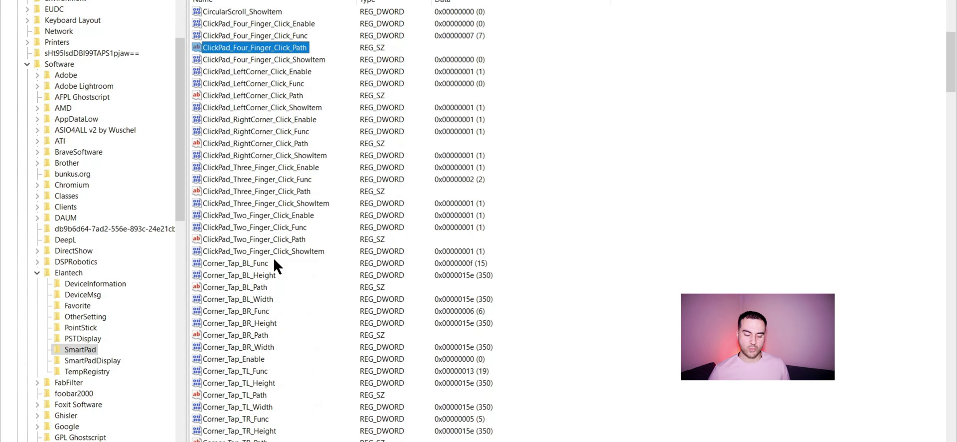
{"action": "scroll", "coordinate": [273, 256], "scroll_direction": "down", "scroll_amount": 9}
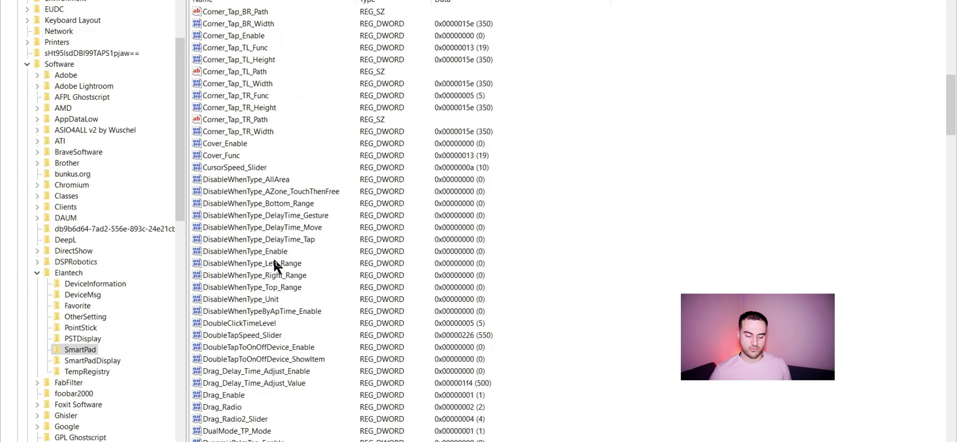
{"action": "scroll", "coordinate": [275, 263], "scroll_direction": "down", "scroll_amount": 1}
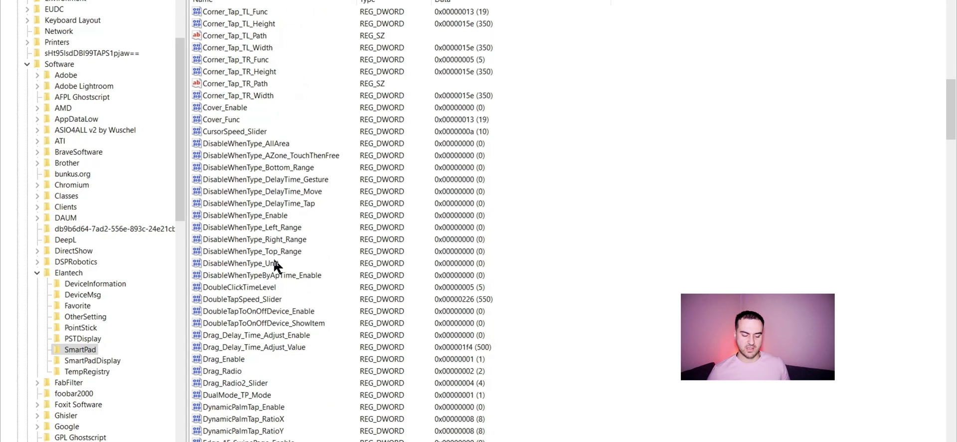
{"action": "left_click", "coordinate": [243, 143]}
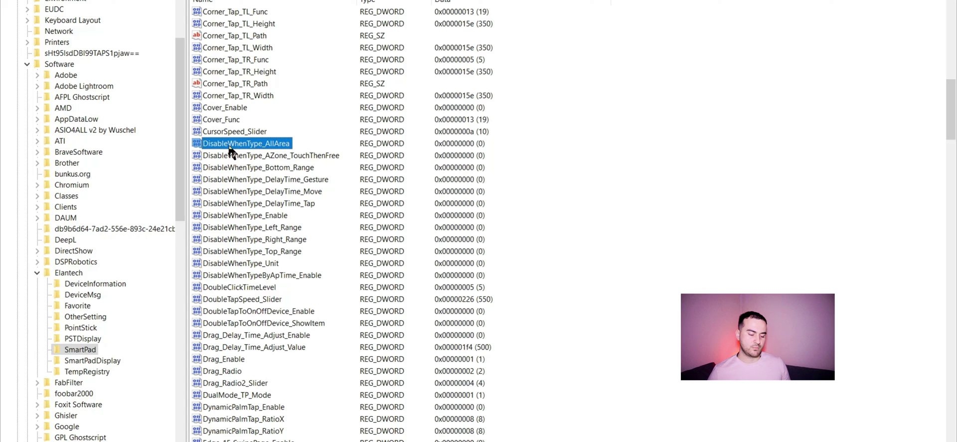
{"action": "left_click", "coordinate": [244, 274], "text": "shift"}
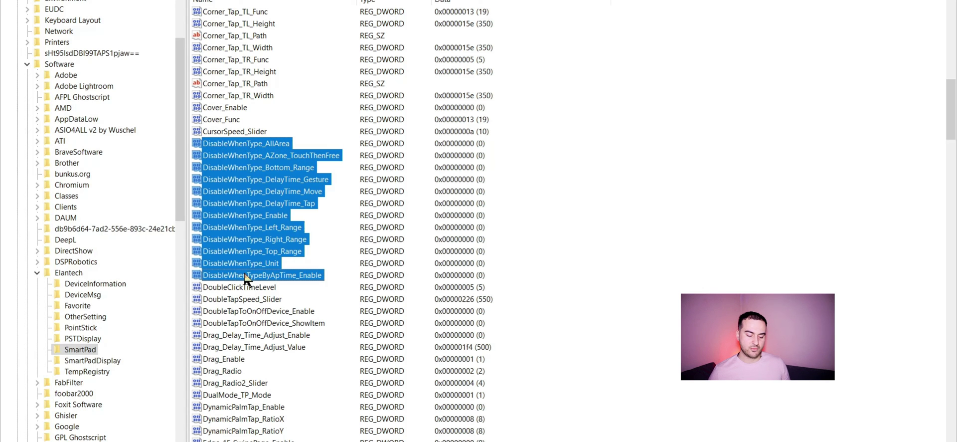
{"action": "left_click", "coordinate": [252, 144]}
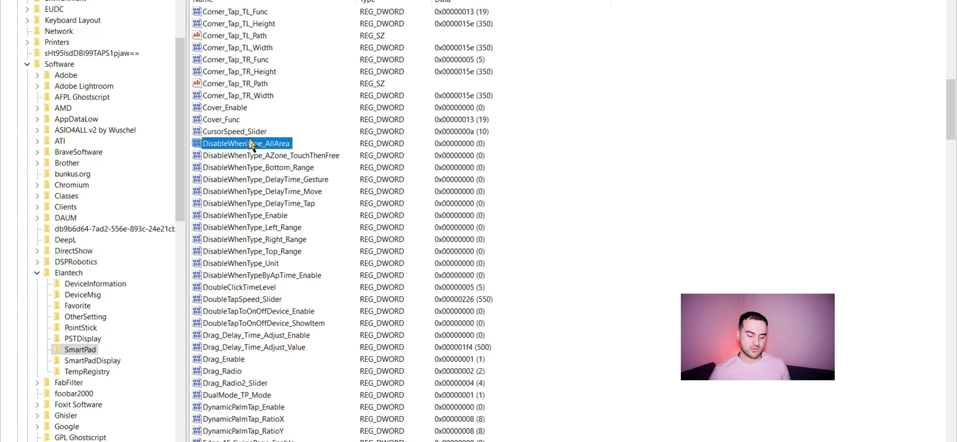
Step: Set the value data of DisableWhenType_DelayTime_Move to 0 in hexadecimal base
{"action": "left_click", "coordinate": [251, 194]}
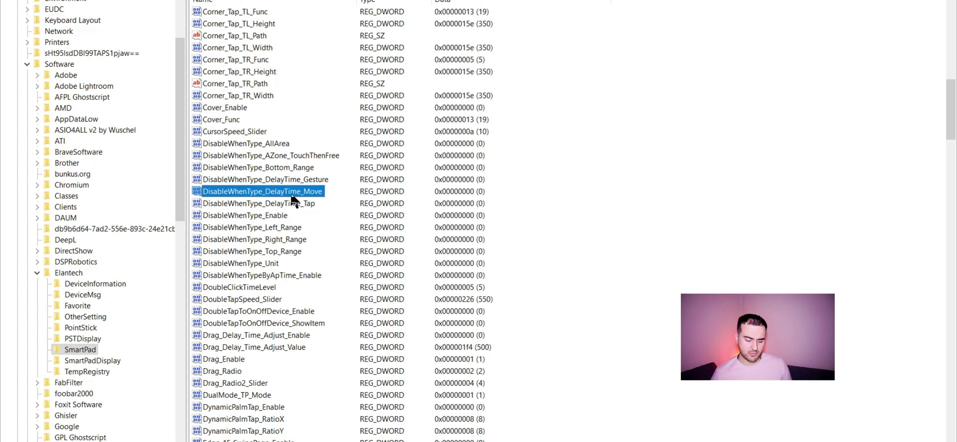
{"action": "left_click", "coordinate": [303, 182]}
{"action": "left_click", "coordinate": [303, 187]}
{"action": "right_click", "coordinate": [305, 189]}
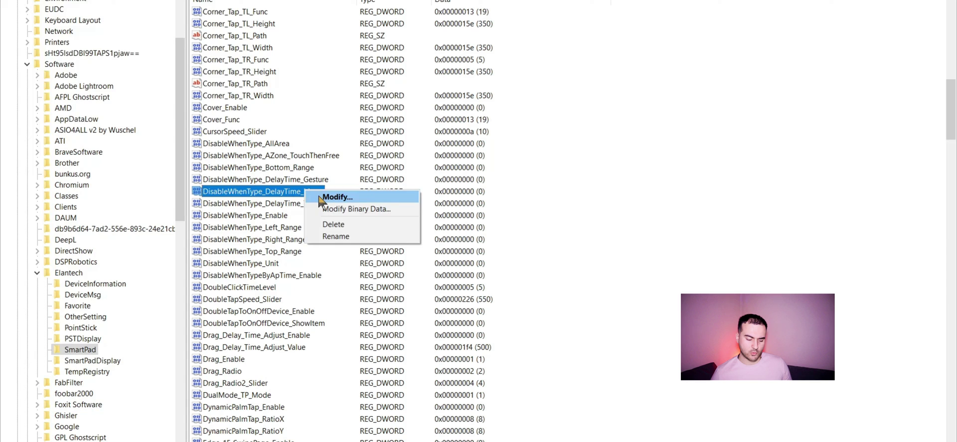
{"action": "left_click", "coordinate": [319, 198]}
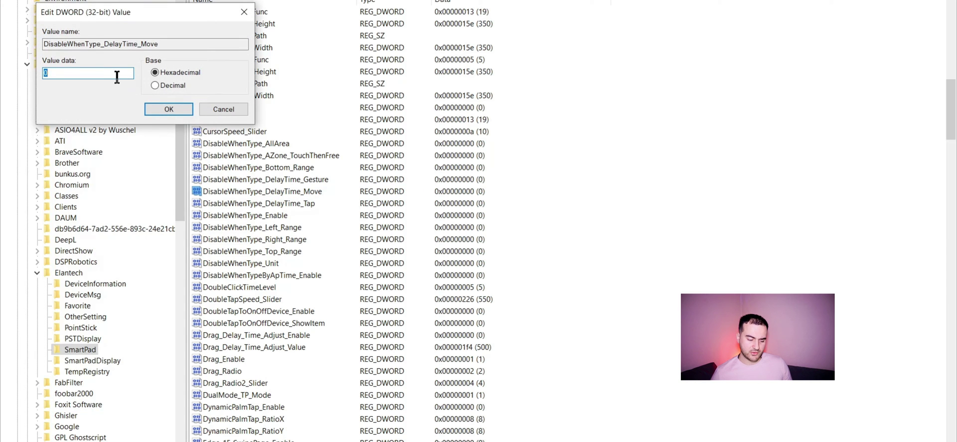
{"action": "type", "text": "0"}
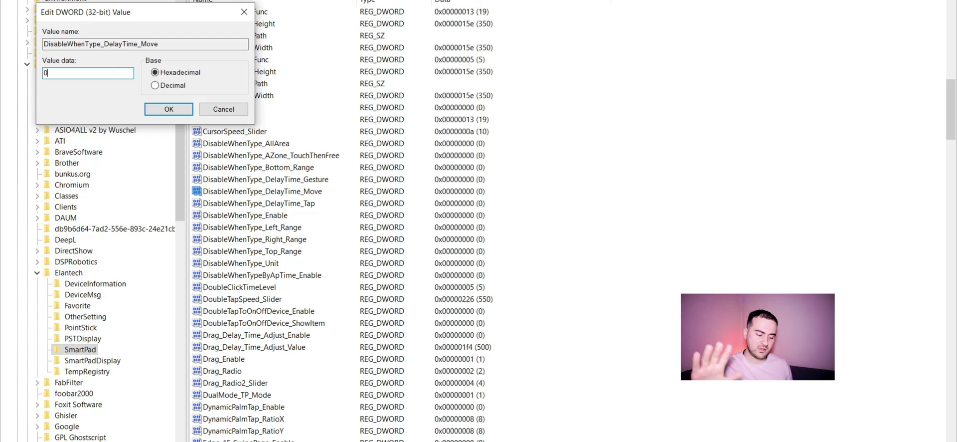
{"action": "left_click", "coordinate": [165, 110]}
Step: Open the DisableWhenType_AllArea value for editing and accept its data
{"action": "right_click", "coordinate": [237, 145]}
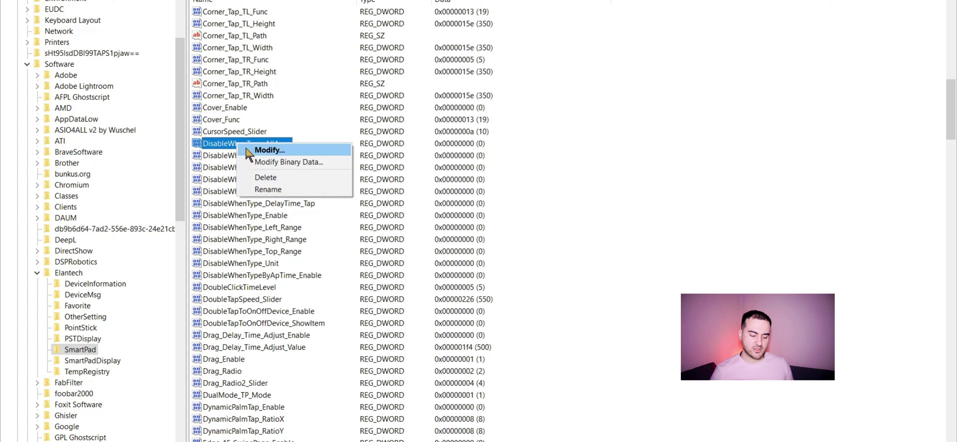
{"action": "left_click", "coordinate": [264, 149]}
{"action": "left_click", "coordinate": [163, 106]}
Step: Check the data of every DisableWhenType value, from DisableWhenType_AllArea through DisableWhenTypeByApTime_Enable
{"action": "left_click", "coordinate": [244, 263], "text": "shift"}
{"action": "left_click", "coordinate": [253, 279], "text": "shift"}
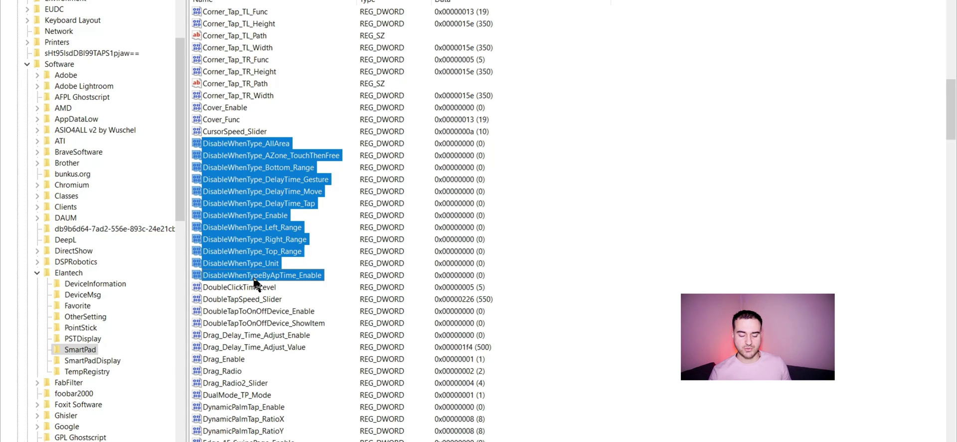
{"action": "left_click", "coordinate": [462, 169]}
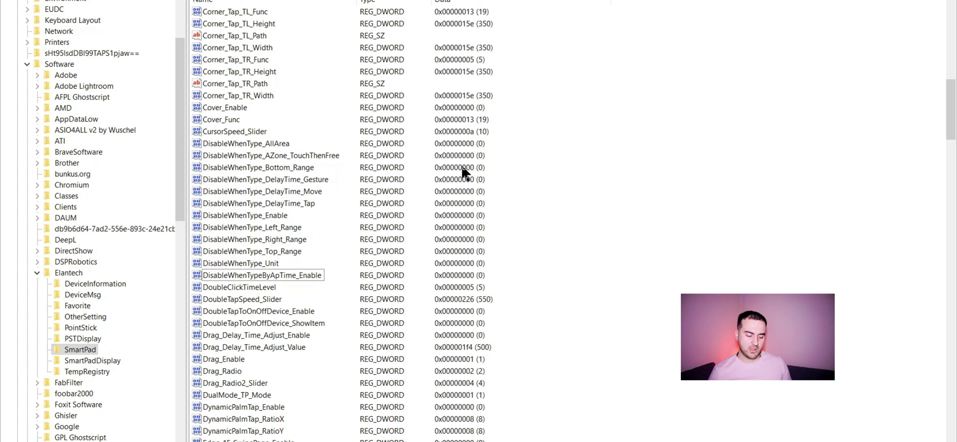
{"action": "left_click", "coordinate": [295, 204]}
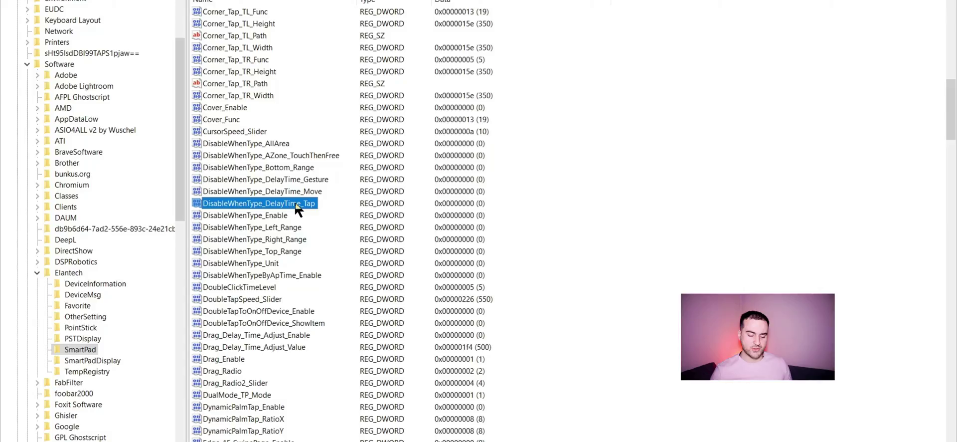